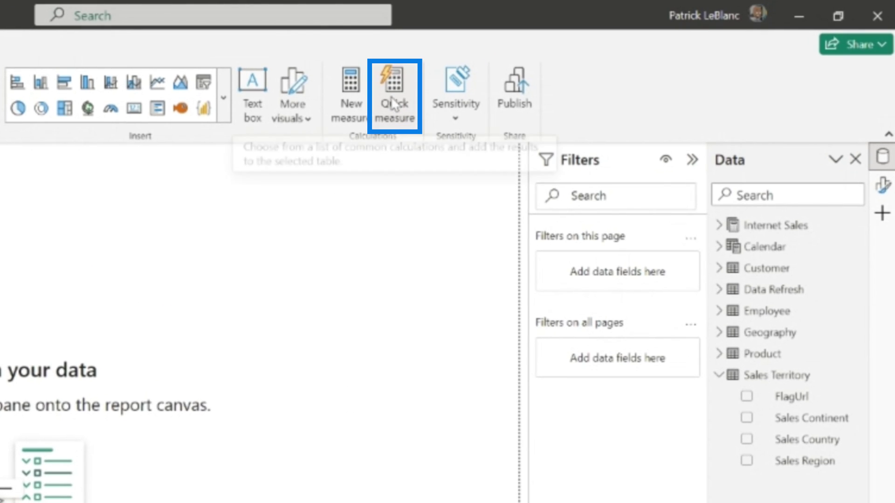
pyautogui.click(393, 104)
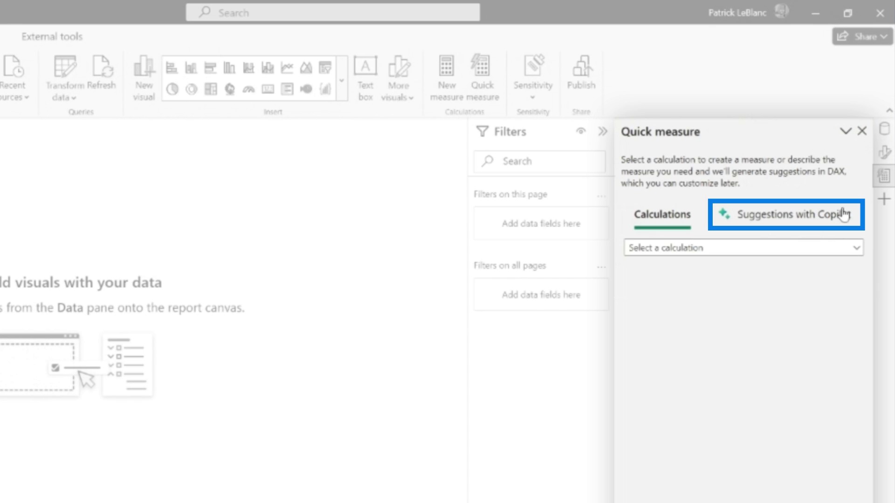
pyautogui.click(861, 134)
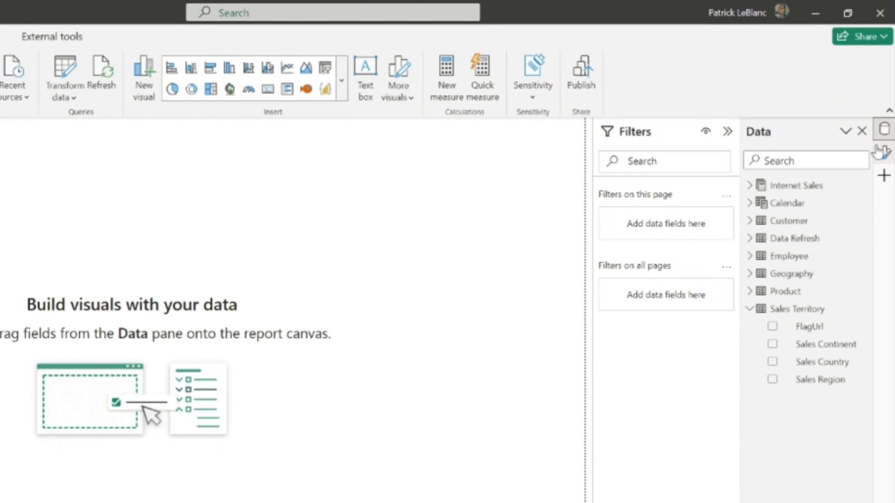
pyautogui.rightClick(773, 193)
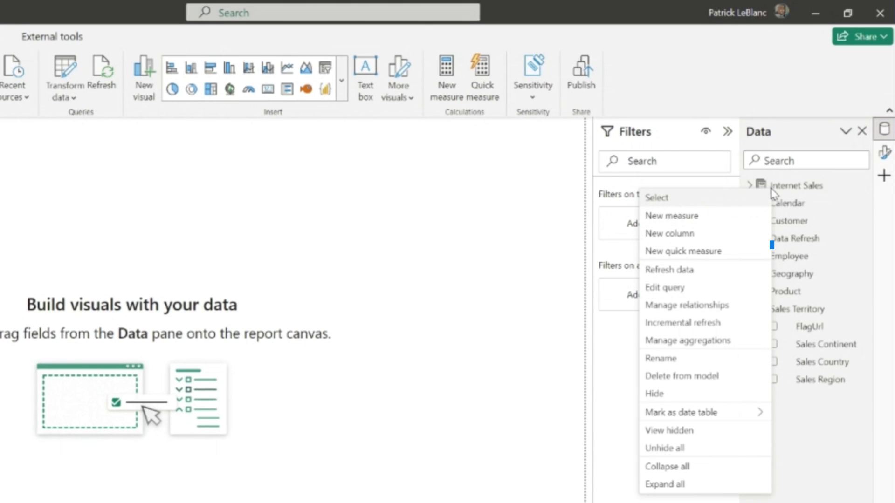
pyautogui.click(687, 252)
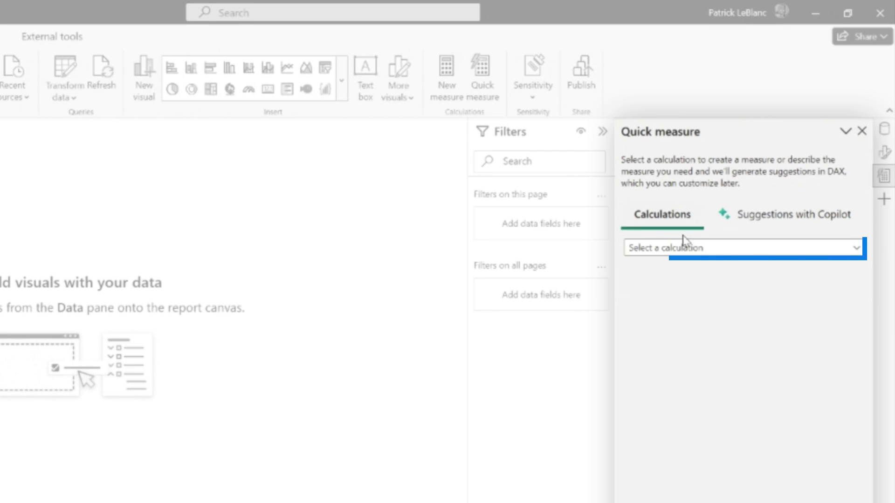
# - Have Copilot suggestions generate a measure for 'Show total sales amount for last year'
pyautogui.click(796, 252)
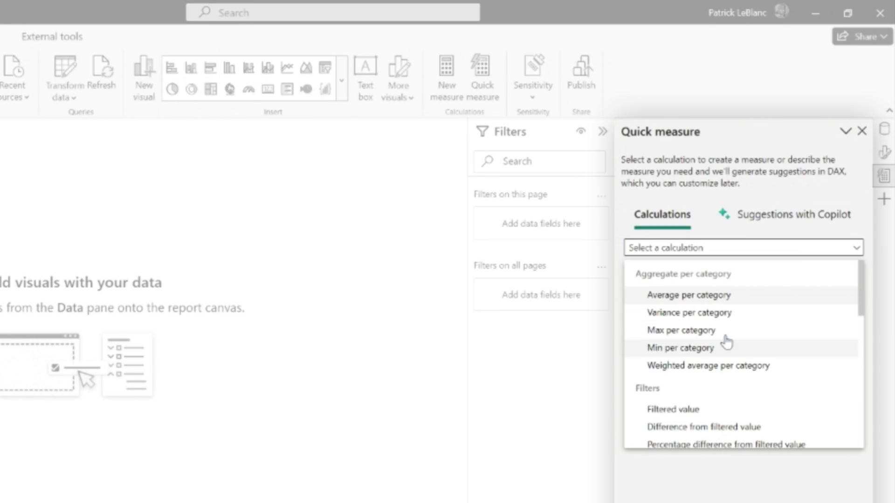
pyautogui.click(733, 180)
pyautogui.click(809, 222)
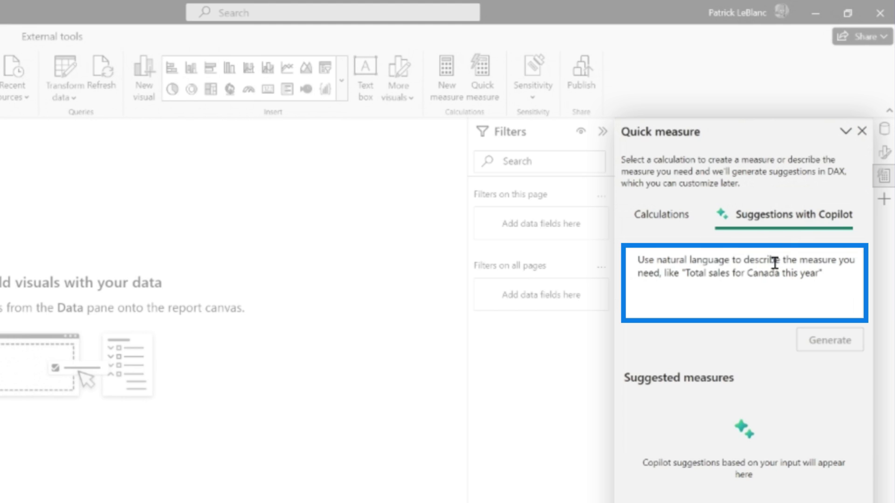
pyautogui.write('Show t')
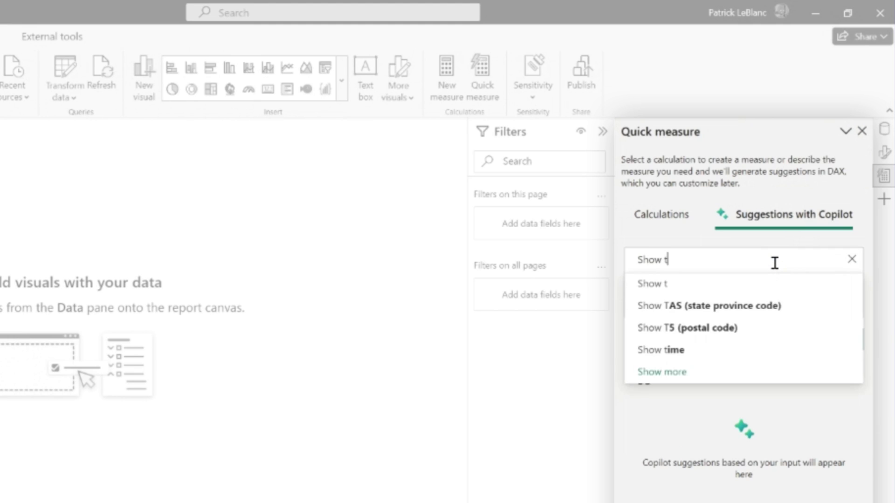
pyautogui.write('otal Sales')
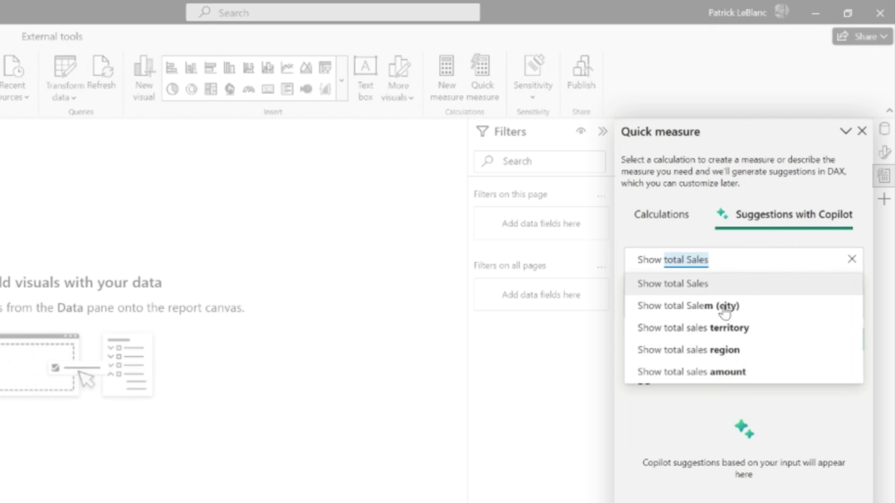
pyautogui.click(725, 373)
pyautogui.write('f')
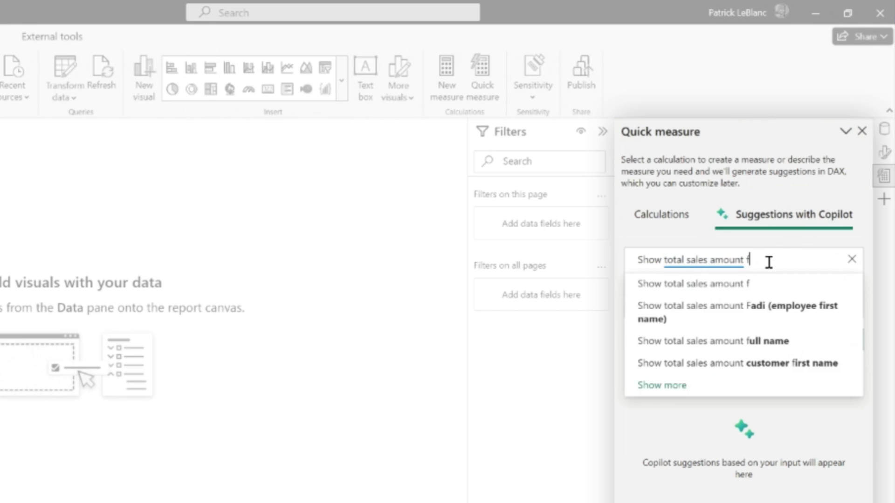
pyautogui.write('or last year')
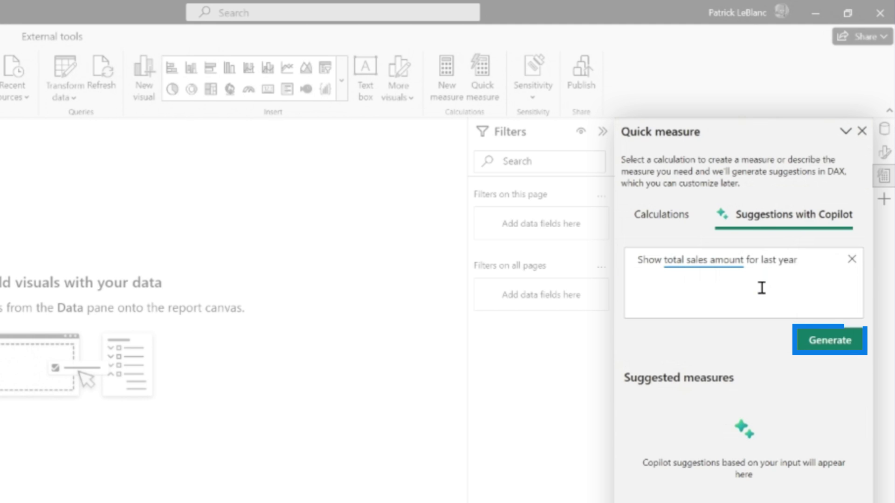
pyautogui.click(820, 341)
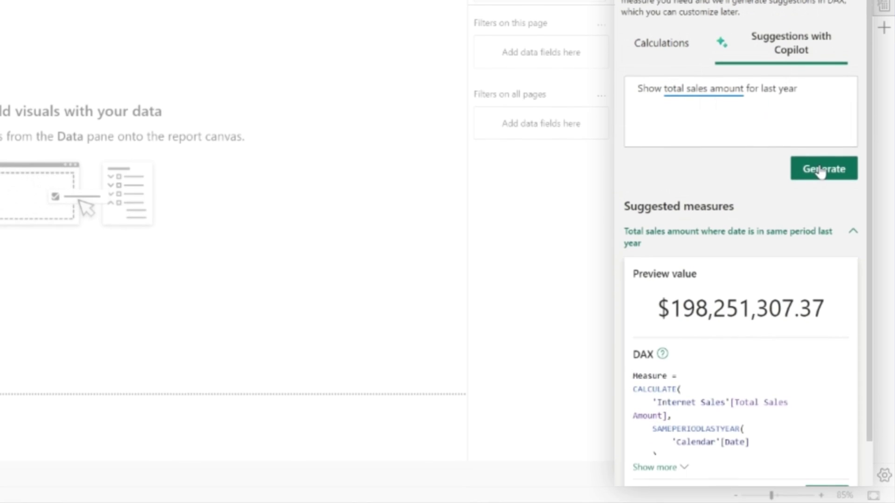
pyautogui.scroll(-1, 825, 380)
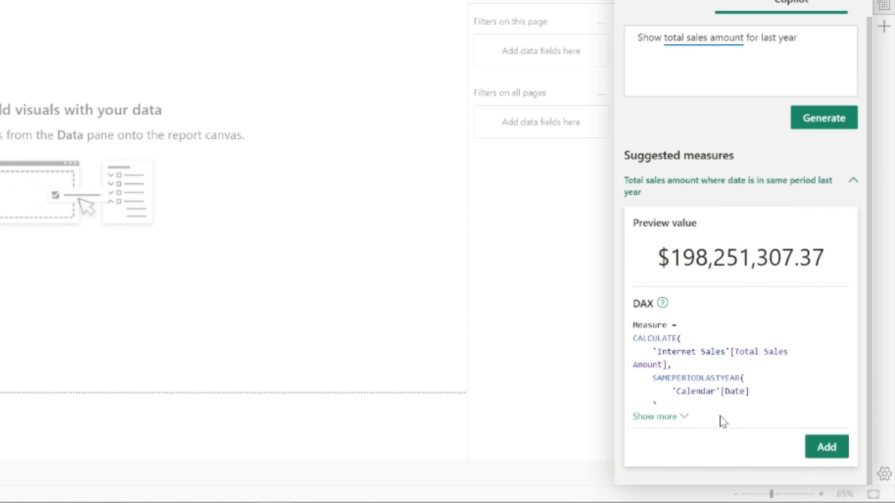
pyautogui.scroll(-1, 783, 379)
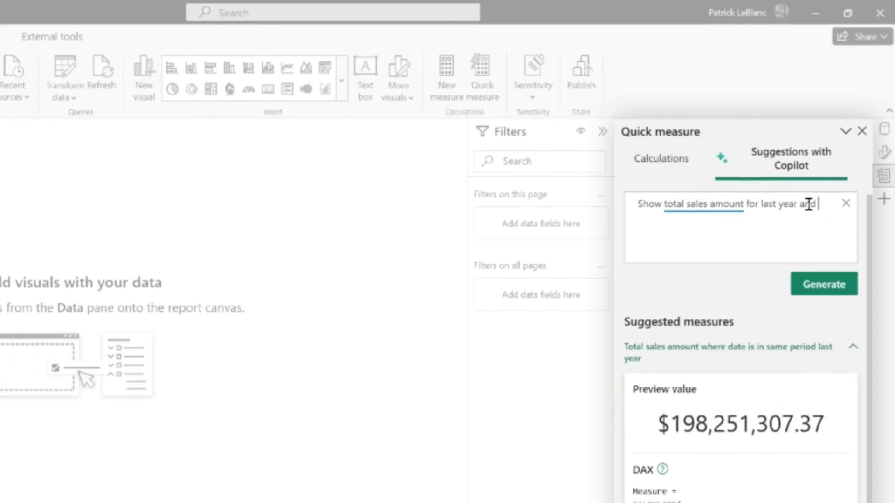
pyautogui.write(' where country is')
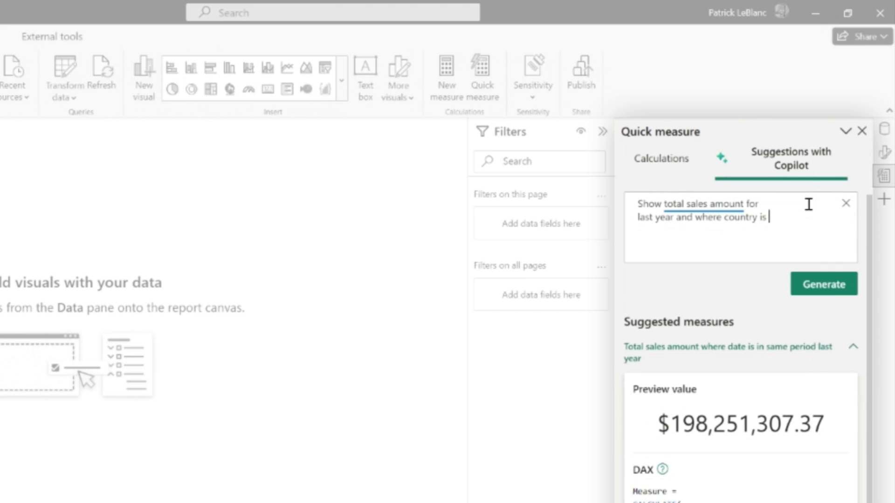
pyautogui.write(' canada')
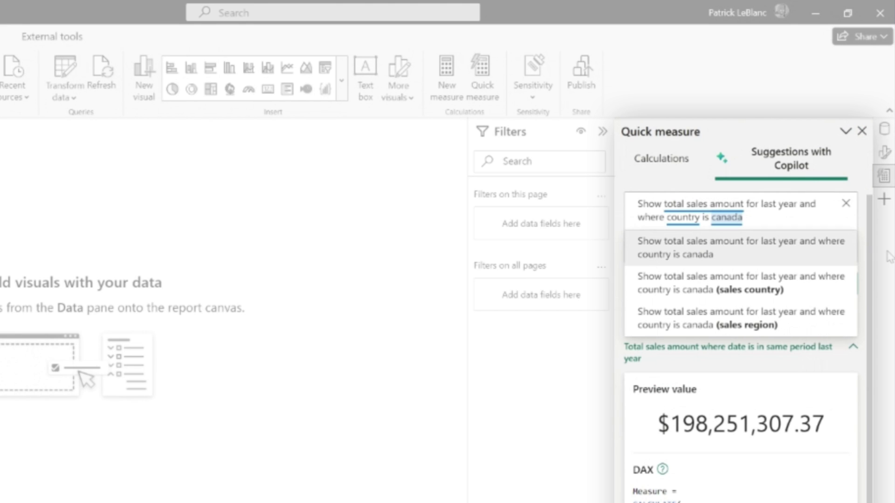
# - Regenerate with ' and where country is canada' appended, previewing $211,459,639.61
pyautogui.press('Escape')
pyautogui.click(824, 282)
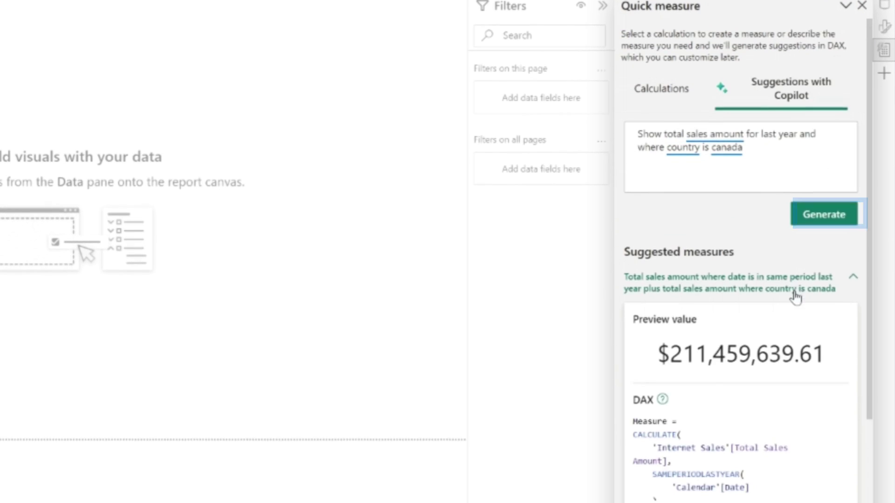
pyautogui.scroll(-4, 784, 343)
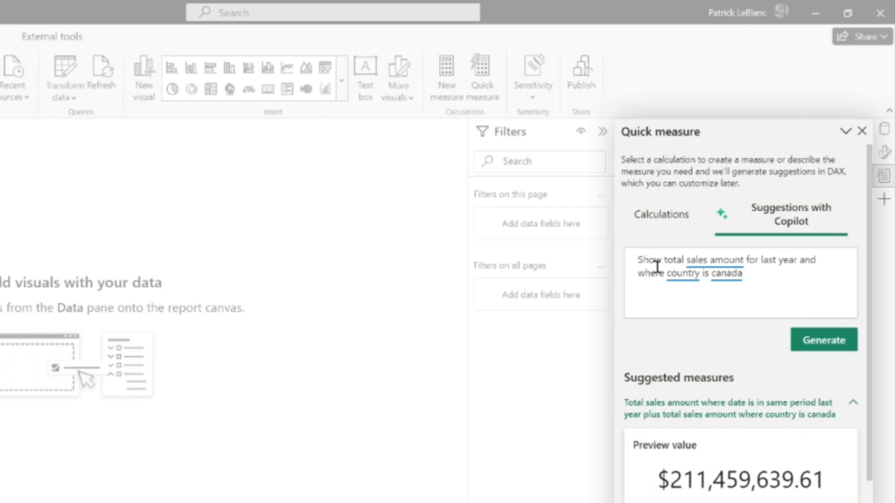
# - Delete 'and' from the prompt and regenerate the Canada-only measure previewing 11953239.0355
pyautogui.doubleClick(807, 261)
pyautogui.press('BackSpace')
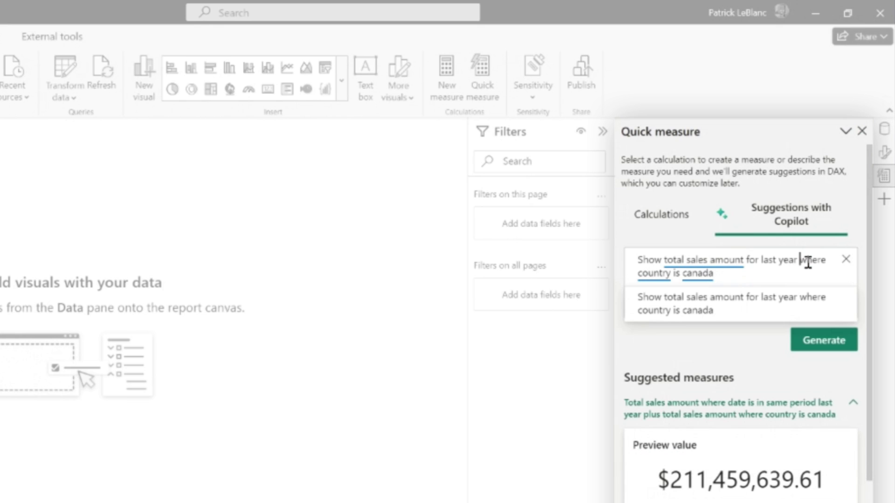
pyautogui.click(820, 343)
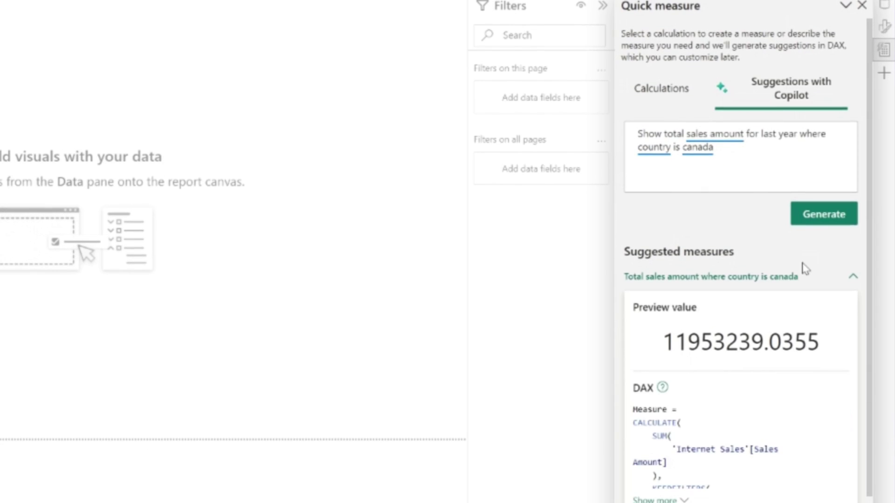
pyautogui.scroll(-1, 804, 374)
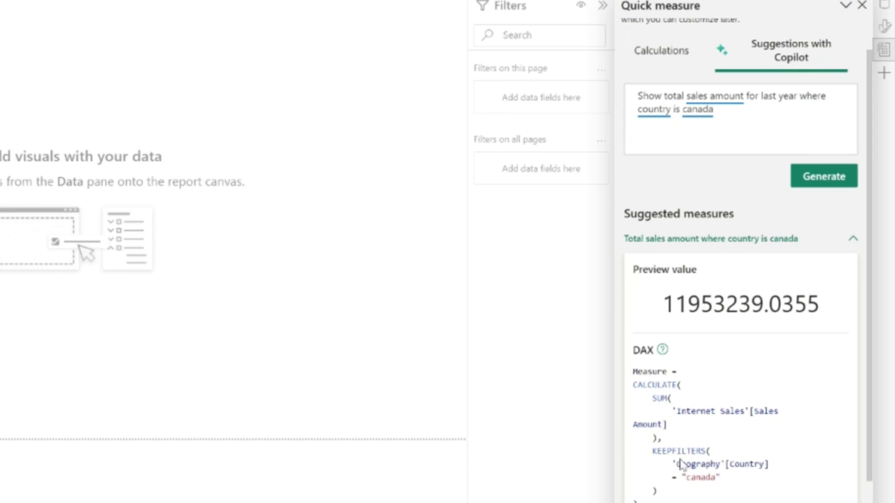
pyautogui.scroll(-2, 772, 417)
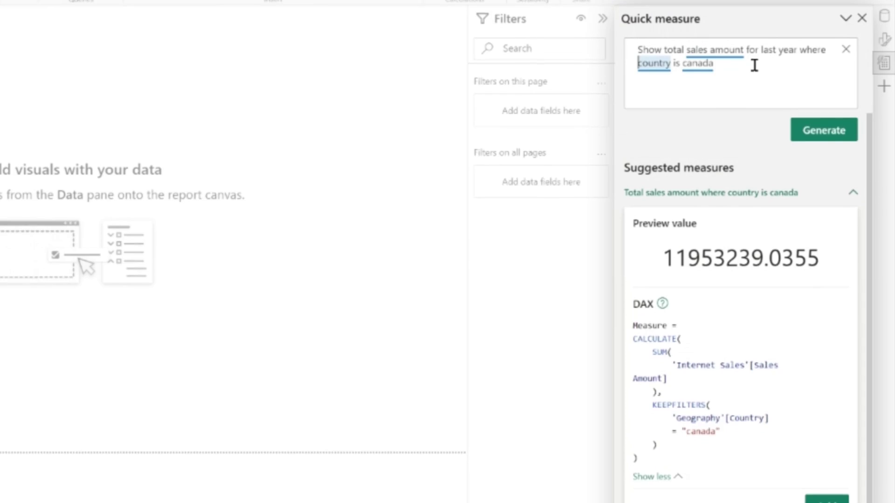
pyautogui.write('sales')
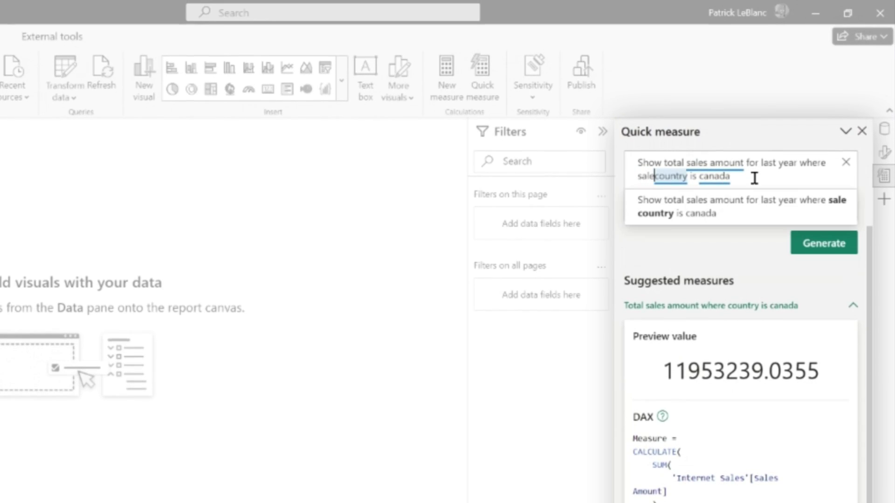
# - Regenerate using 'sales country', then expand and collapse the suggested DAX
pyautogui.click(810, 245)
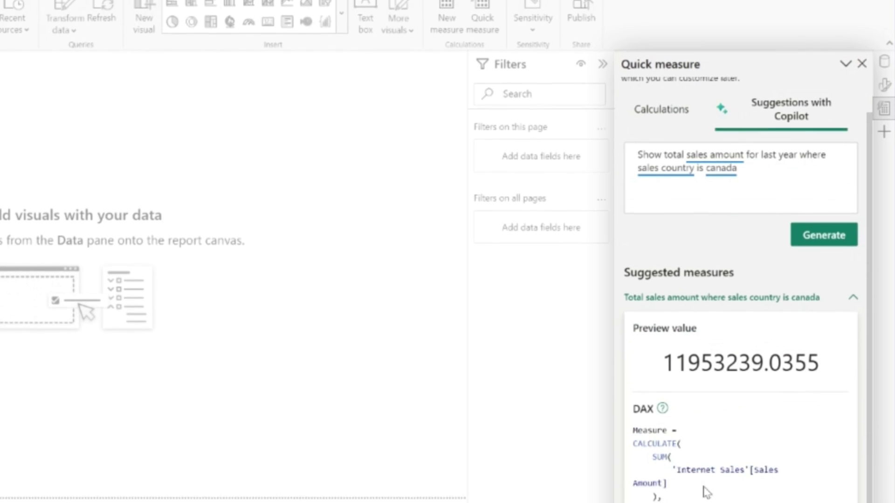
pyautogui.click(673, 423)
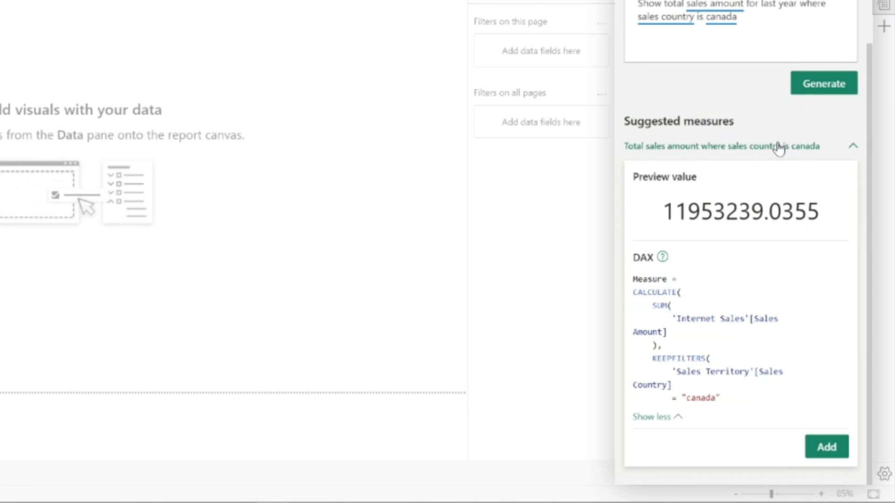
pyautogui.click(685, 428)
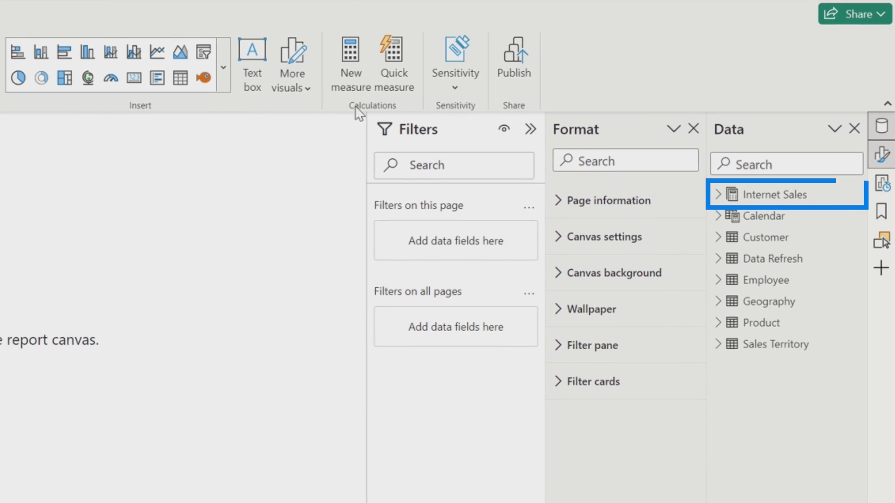
# - Open a new quick measure from the Internet Sales table, then close the dialog
pyautogui.rightClick(781, 201)
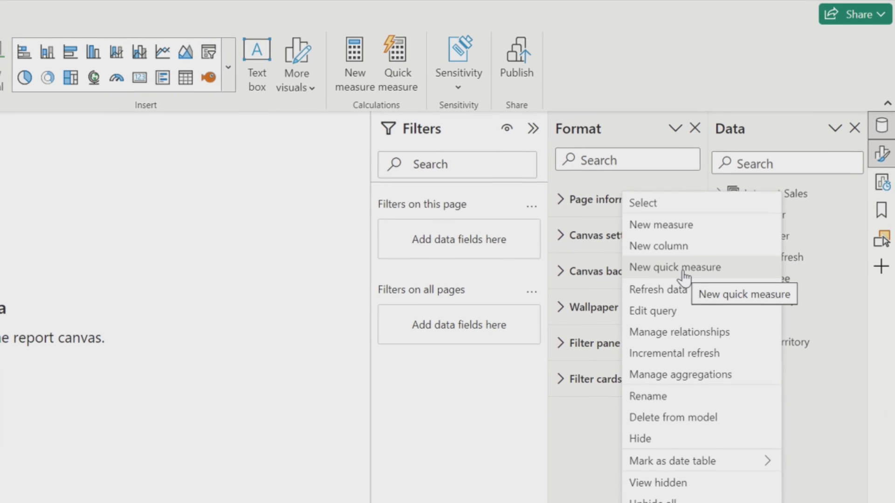
pyautogui.click(681, 275)
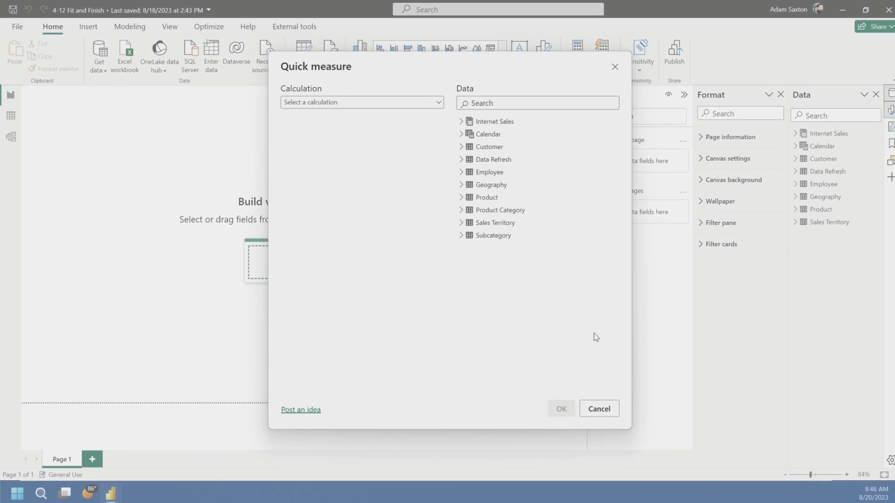
pyautogui.click(596, 407)
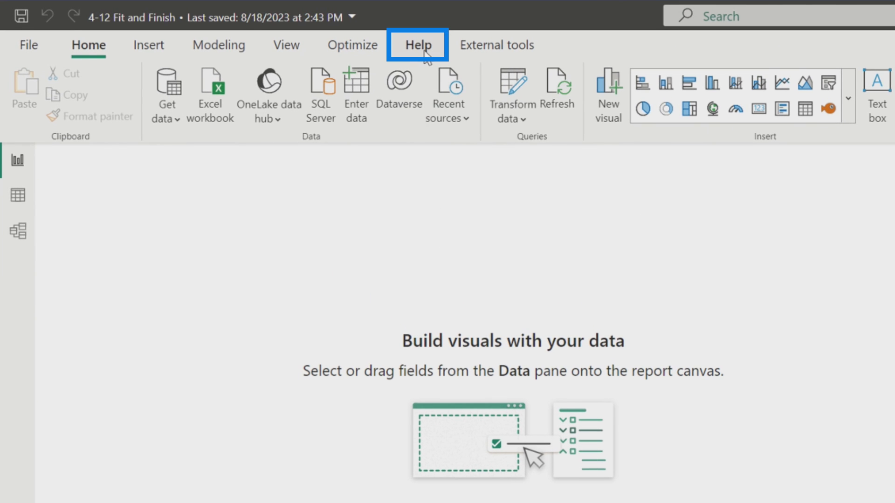
# - Check version 2.119 (July 2023) in Help > About, then view Options' Preview features
pyautogui.click(420, 46)
pyautogui.click(28, 95)
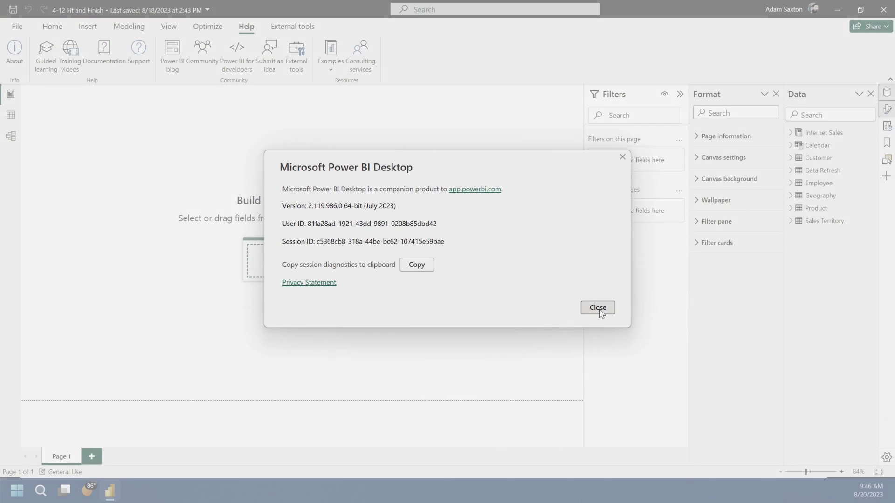
pyautogui.click(599, 309)
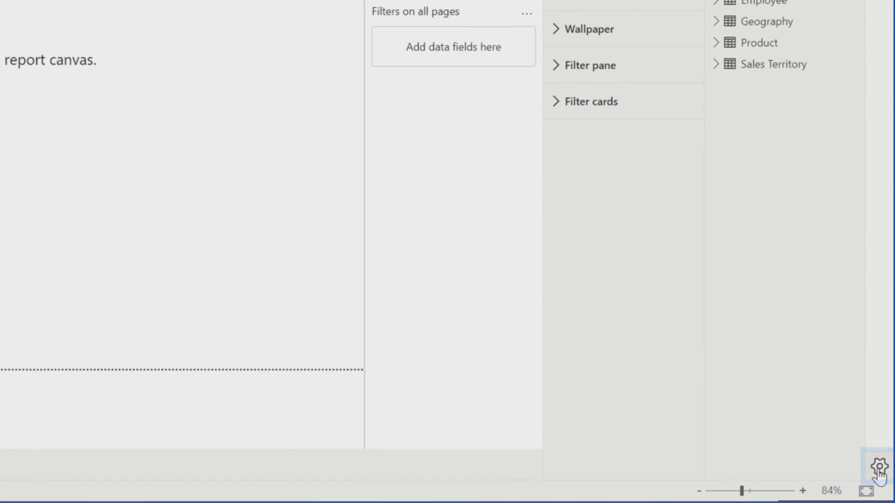
pyautogui.click(879, 468)
pyautogui.click(190, 233)
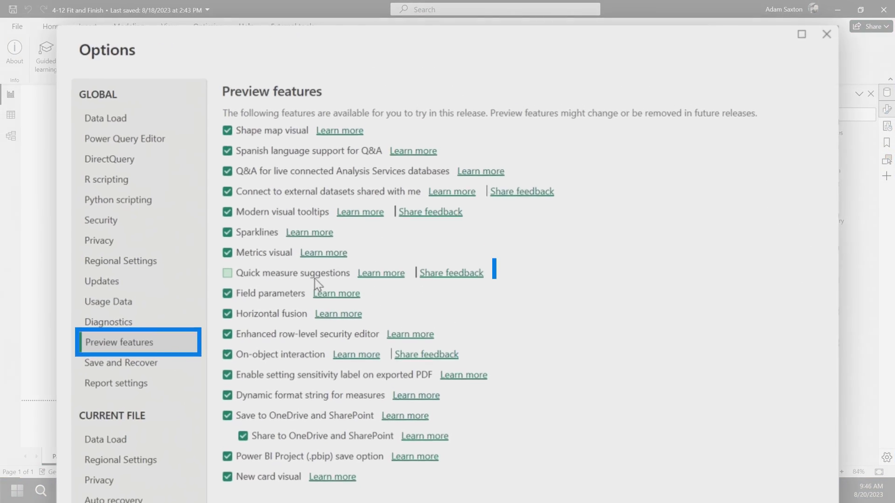